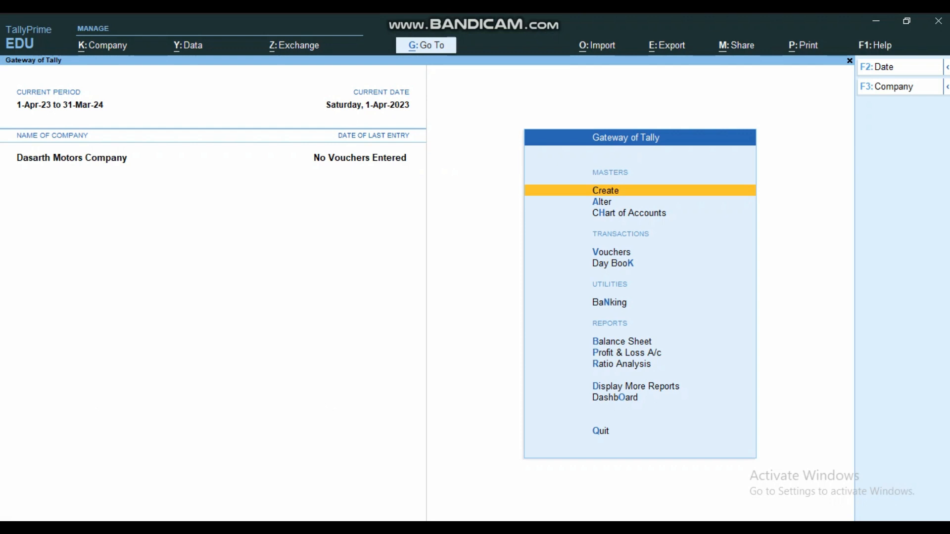
- Review the existing pay heads (Da and Salary), then return to the Gateway of Tally
key("a")
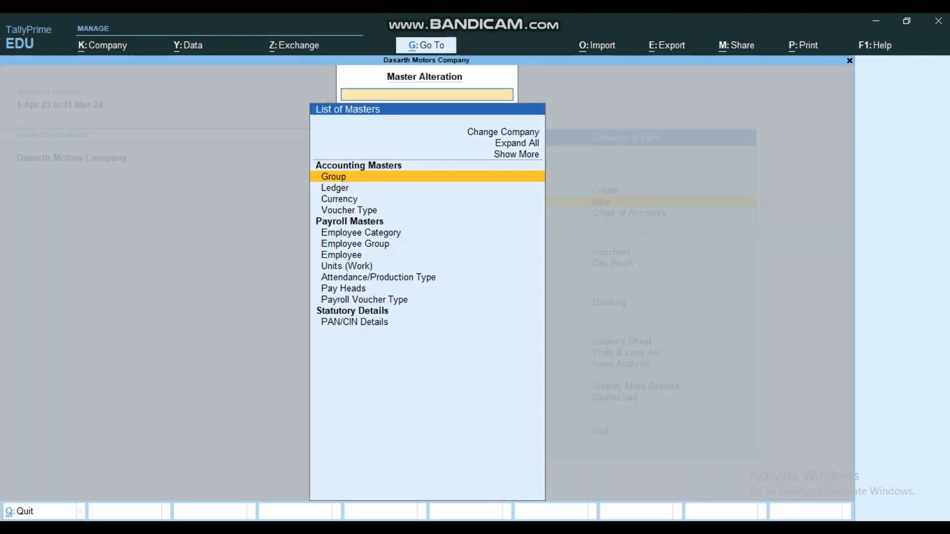
type("p")
key("Return")
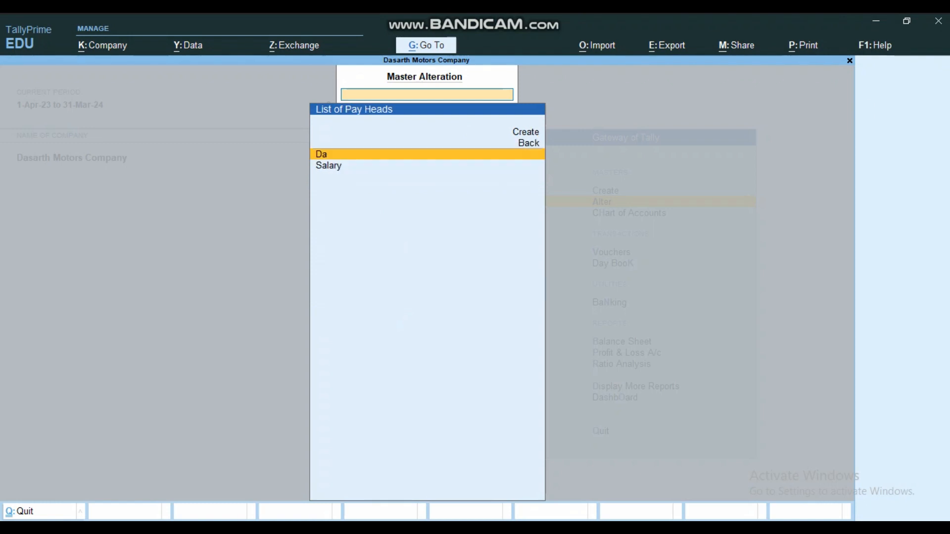
key("Escape")
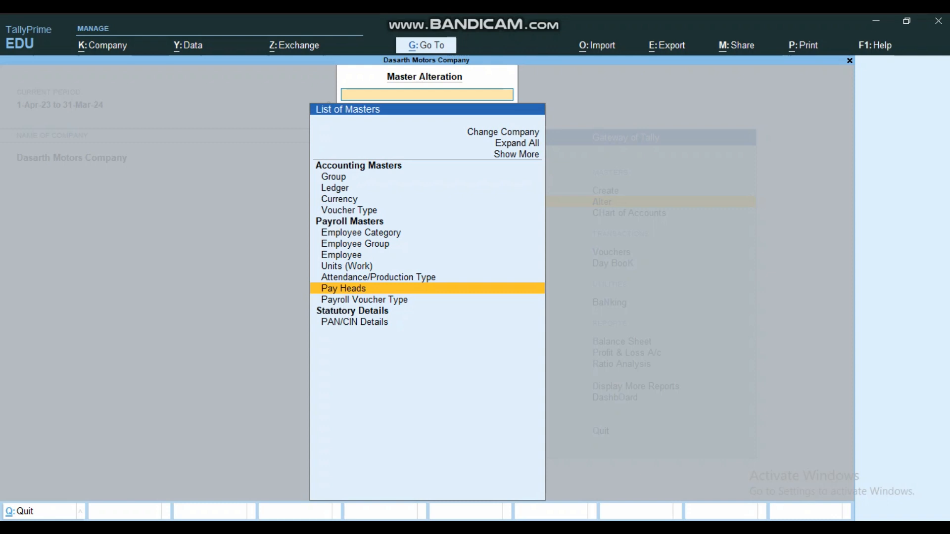
key("Escape")
- Open a new Pay Head creation form from the create masters list
key("Up")
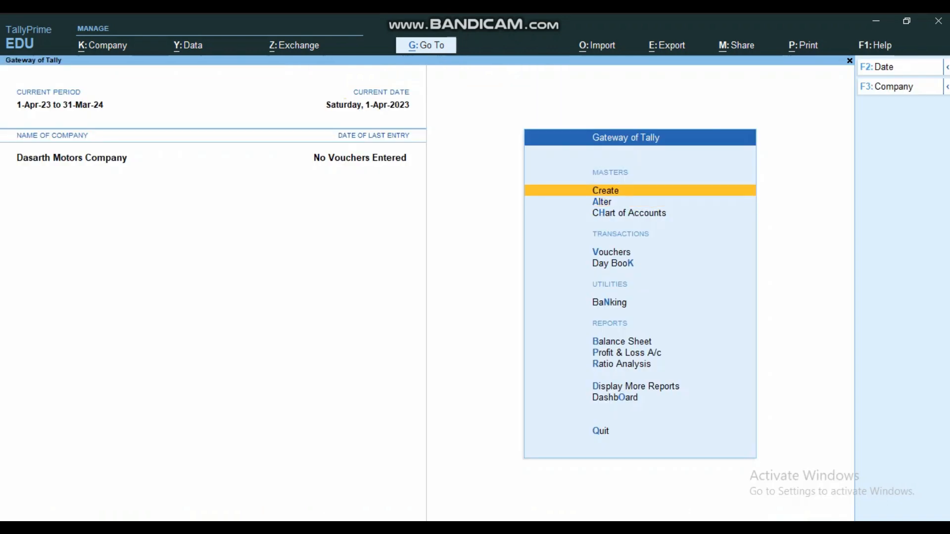
key("Return")
key("Down")
key("Down")
key("Down")
key("Down")
key("Down")
key("Down")
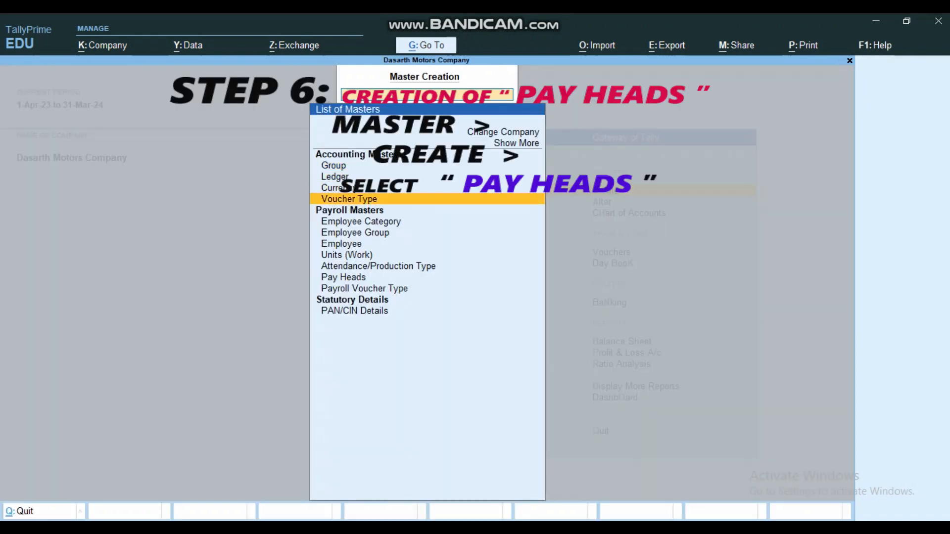
key("Down")
key("Down")
key("Down")
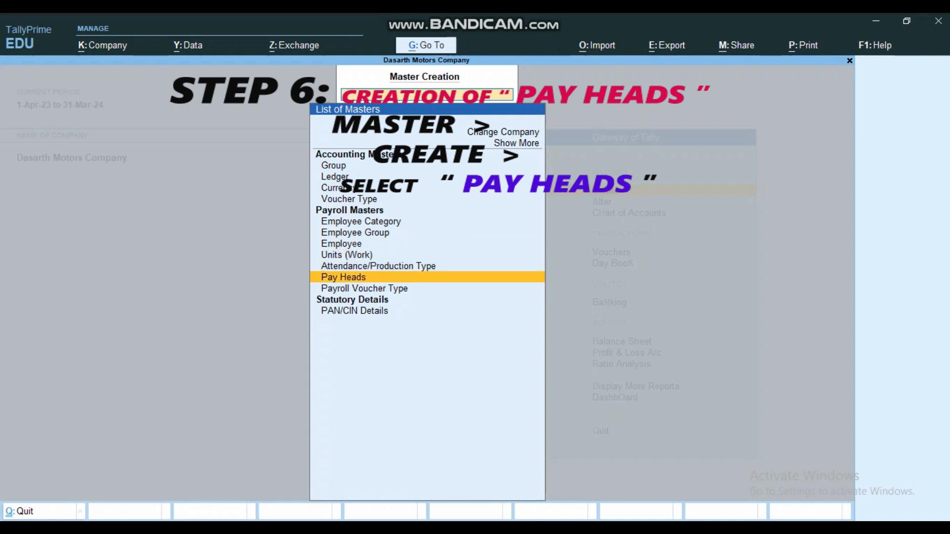
key("Return")
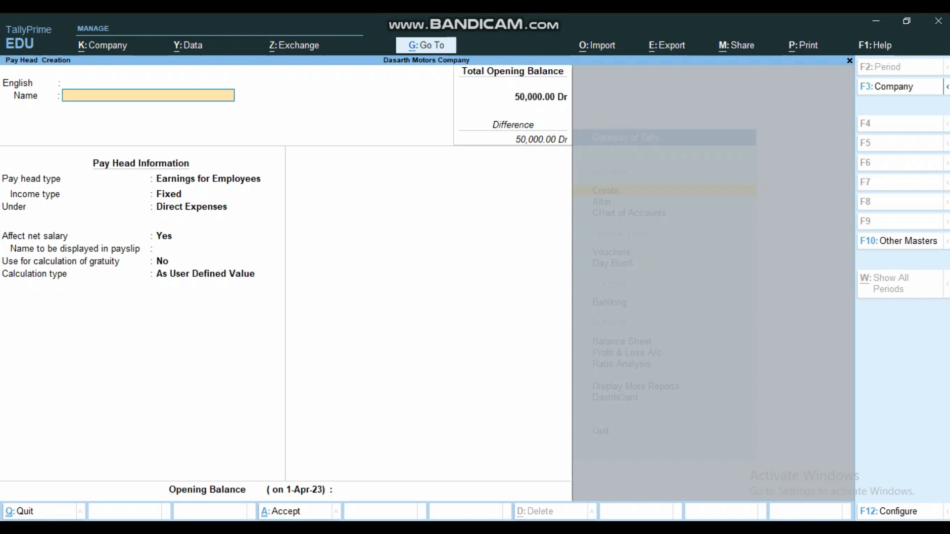
- Name it 'Leave Pay Salary': Fixed Earnings for Employees, Indirect Expenses, affects net salary, gratuity No
type("Leave Pay Salary")
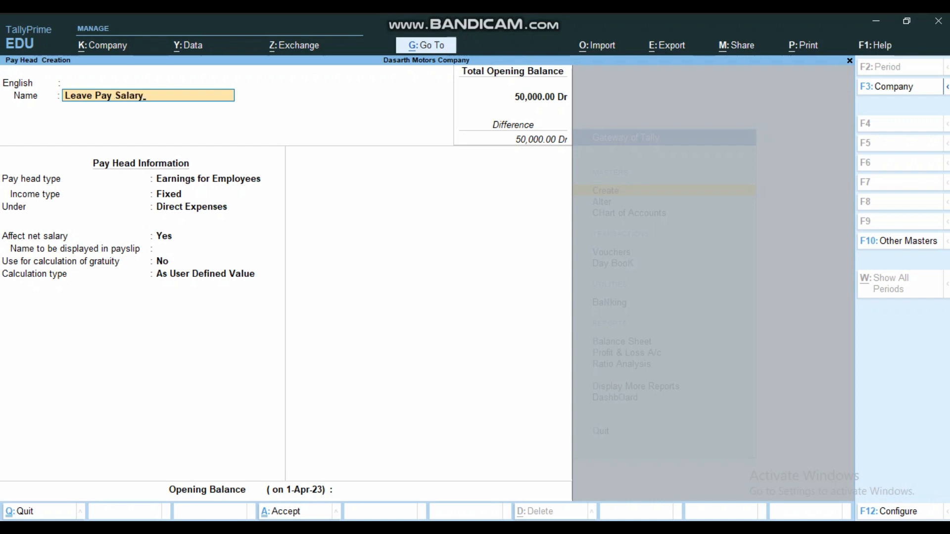
key("Return")
key("Return")
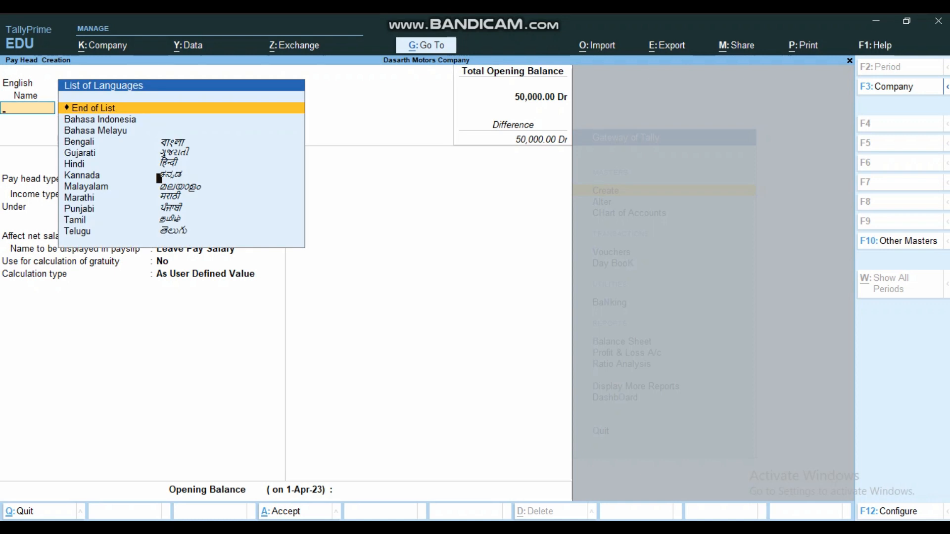
key("Return")
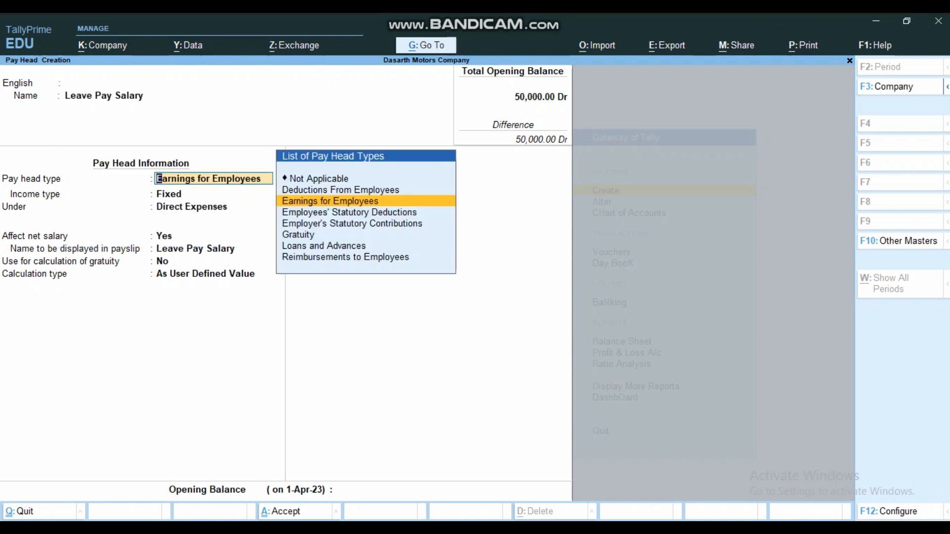
key("Return")
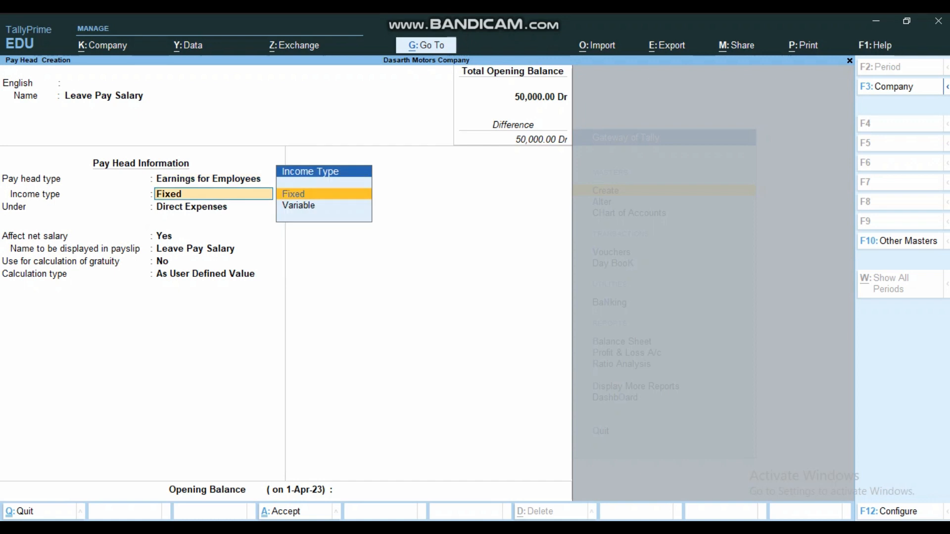
key("Return")
type("I")
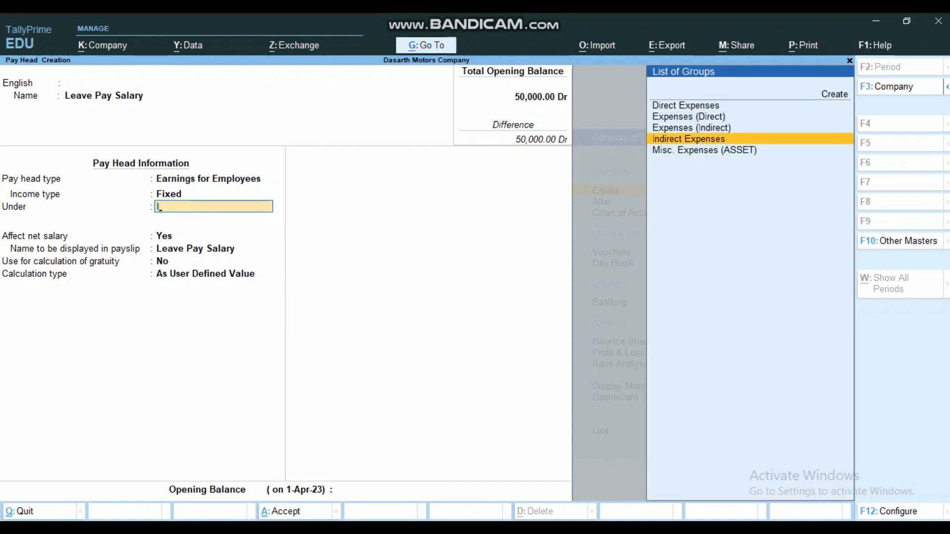
key("Return")
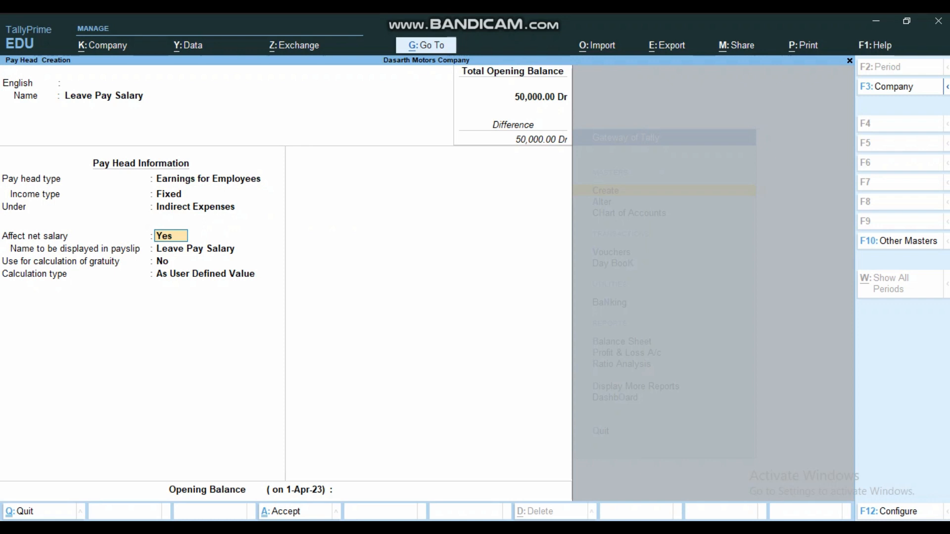
key("Return")
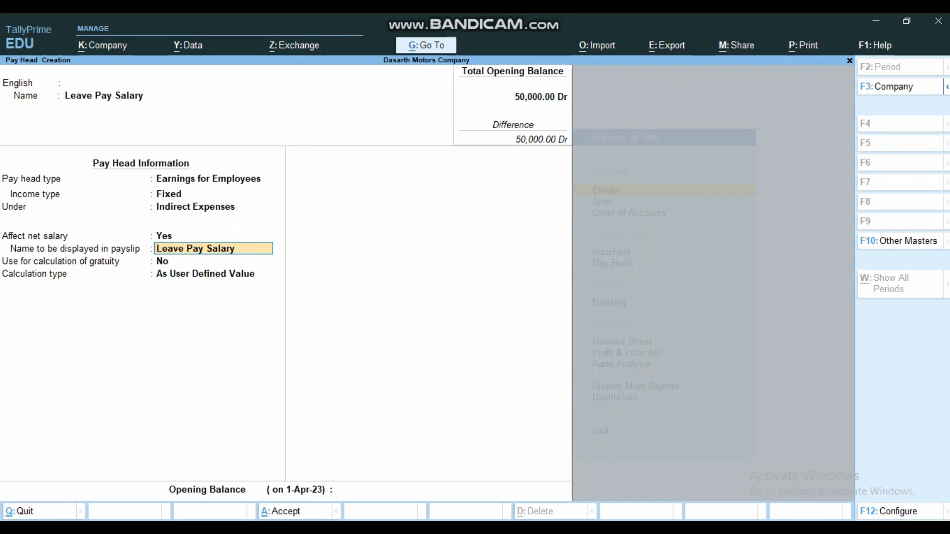
key("Return")
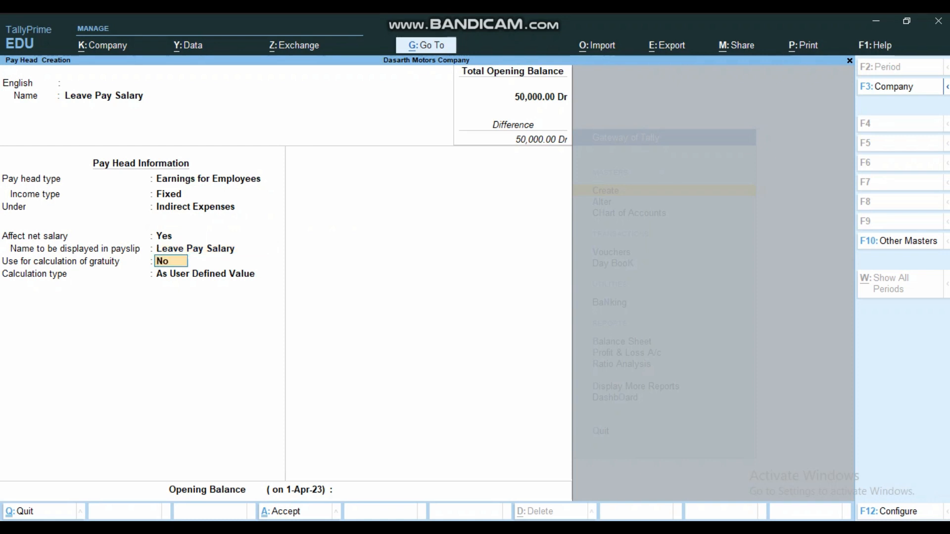
key("Return")
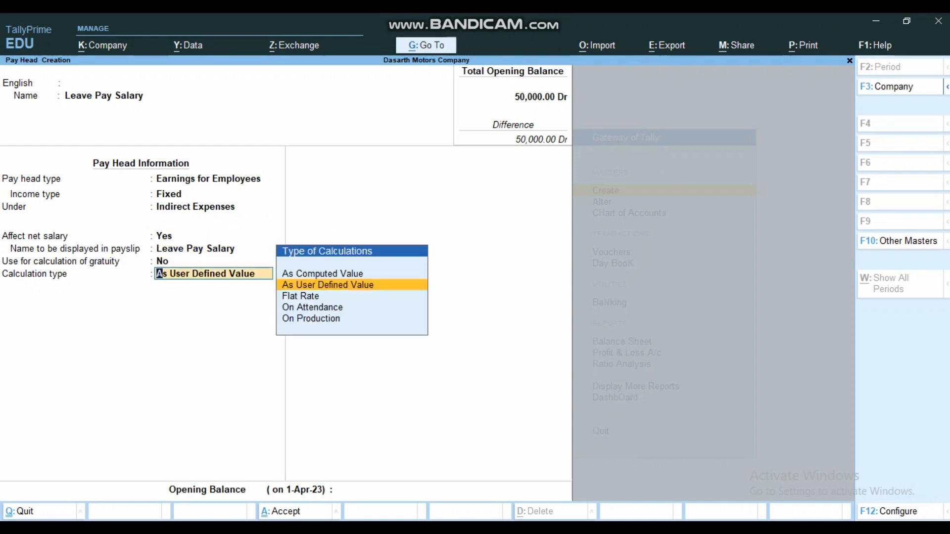
- Calculate Leave Pay Salary On Attendance (Leave with Pay Salary, Days), Normal Rounding, 0.50 limit
key("Down")
key("Down")
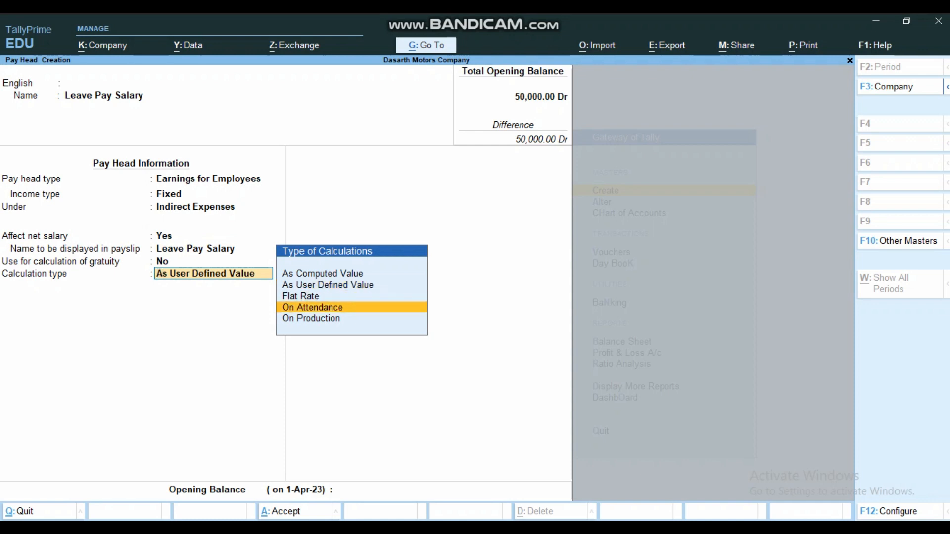
key("Return")
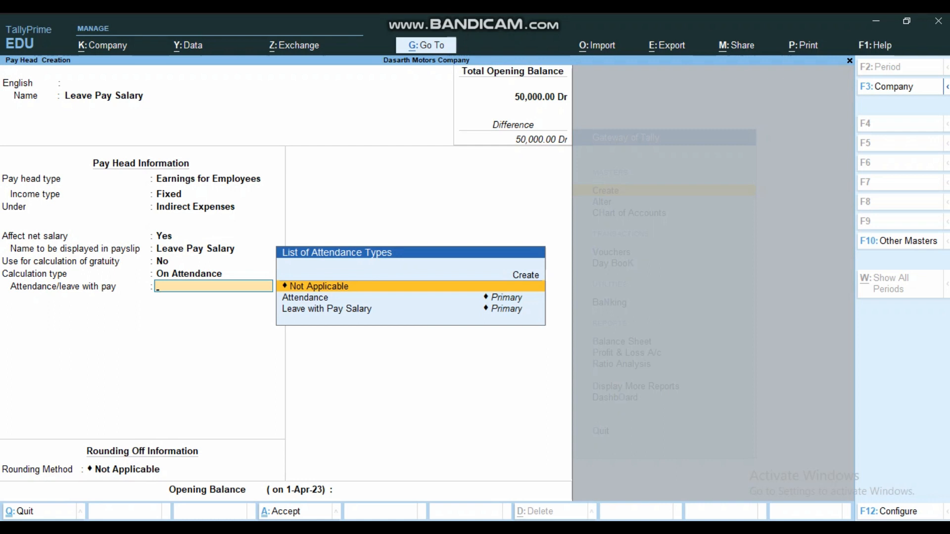
key("Down")
key("Down")
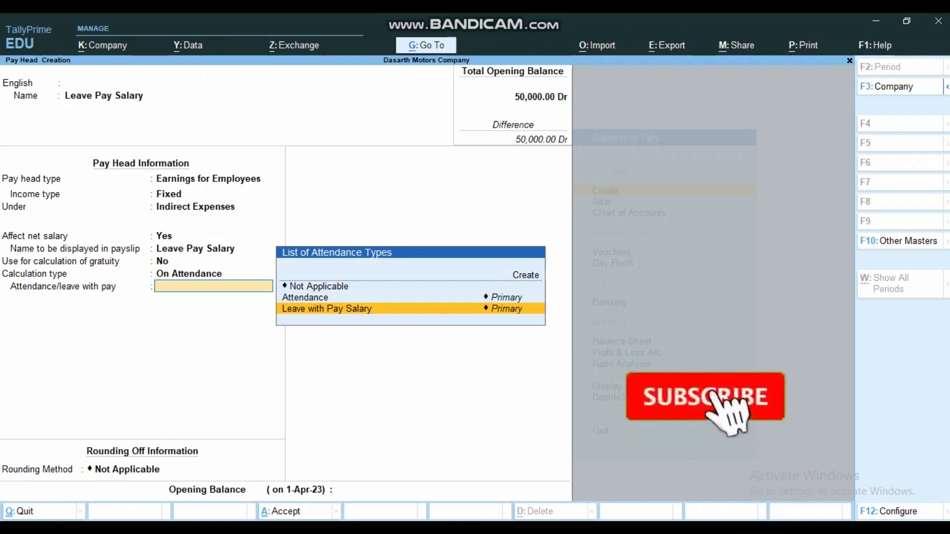
key("Return")
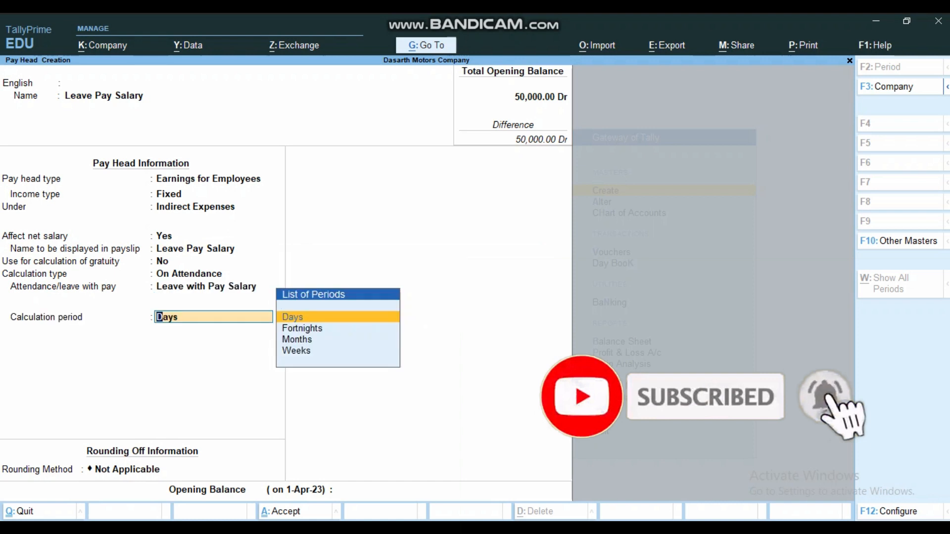
key("Return")
key("Down")
key("Down")
key("Return")
type("0.50")
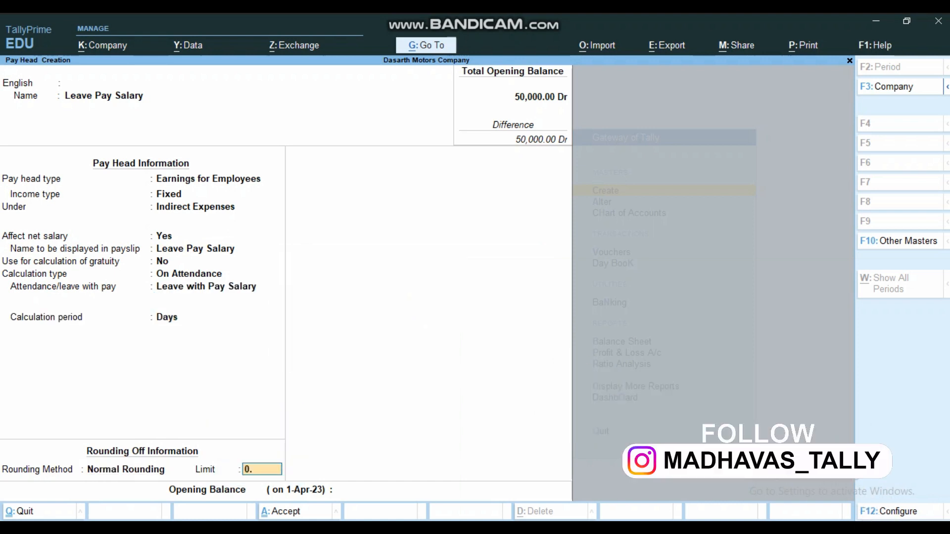
key("Return")
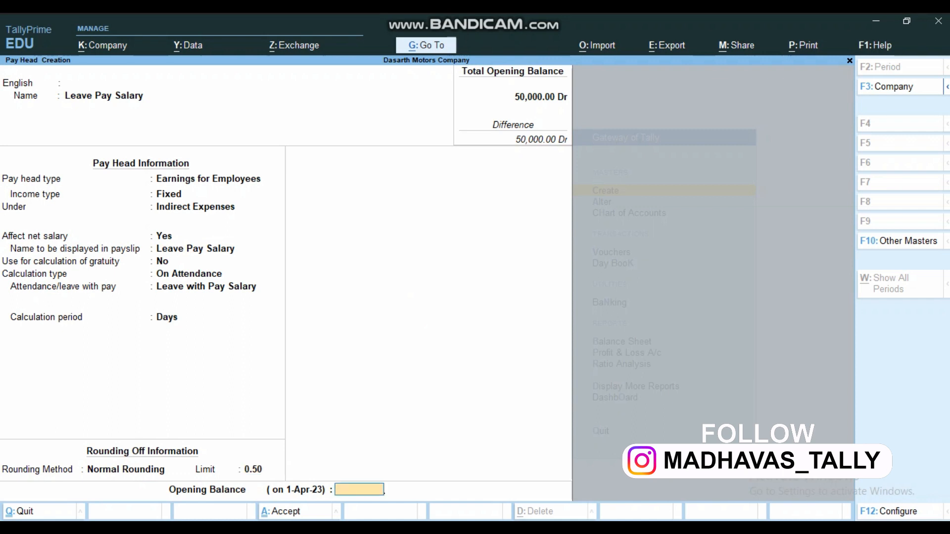
key("Return")
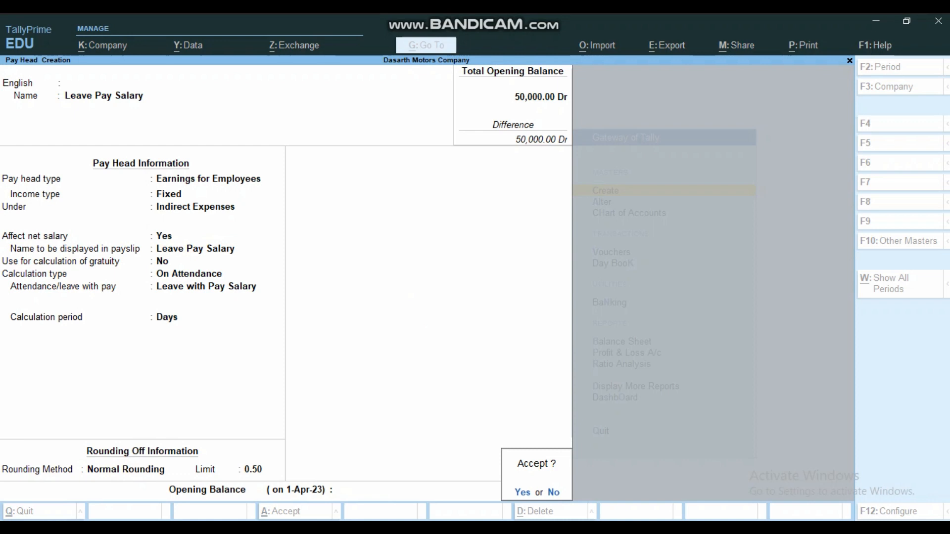
- Save Leave Pay Salary and start a 'Loss of Pay' pay head as Deductions From Employees
key("Return")
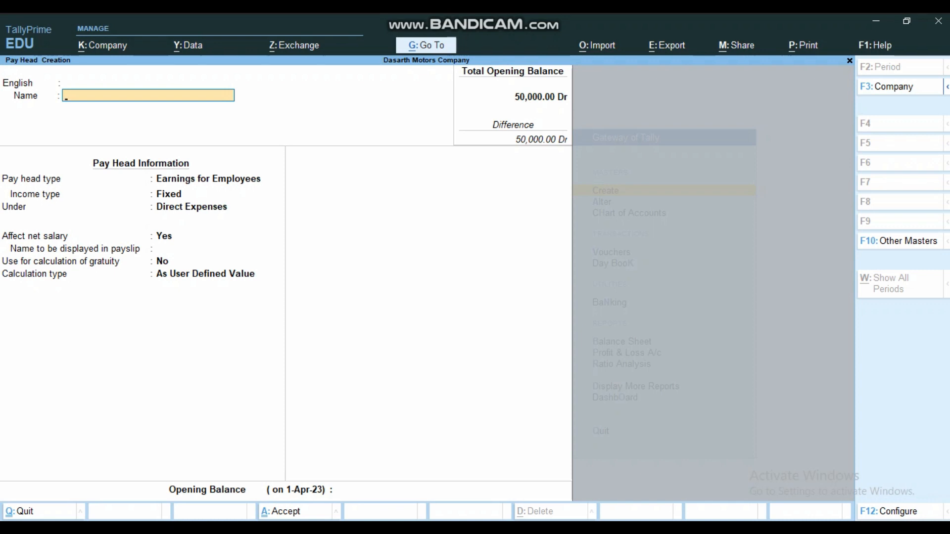
type("Loss of Pay")
key("Return")
key("Return")
key("Return")
key("Up")
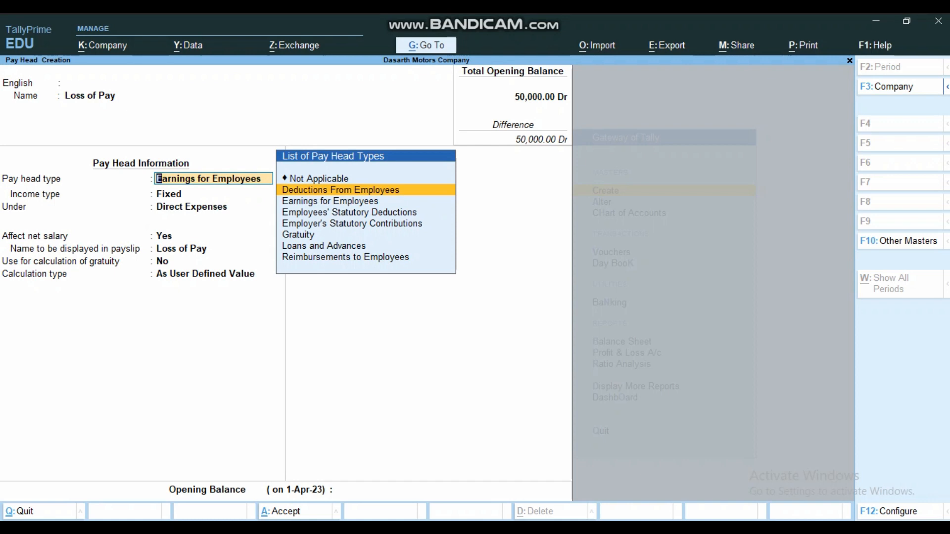
key("Return")
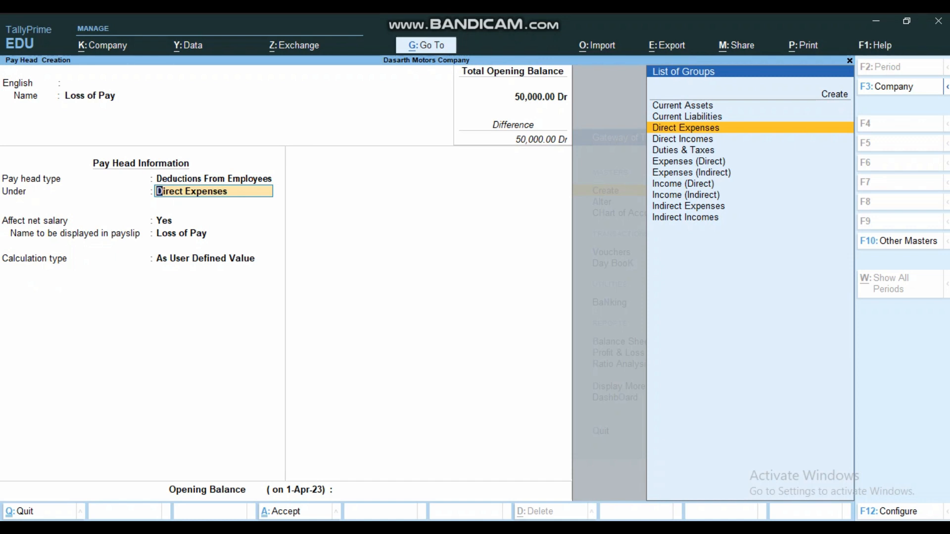
- Put Loss of Pay under Current Assets, affecting net salary, with payslip name Loss of Pay
key("Down")
key("Down")
key("Down")
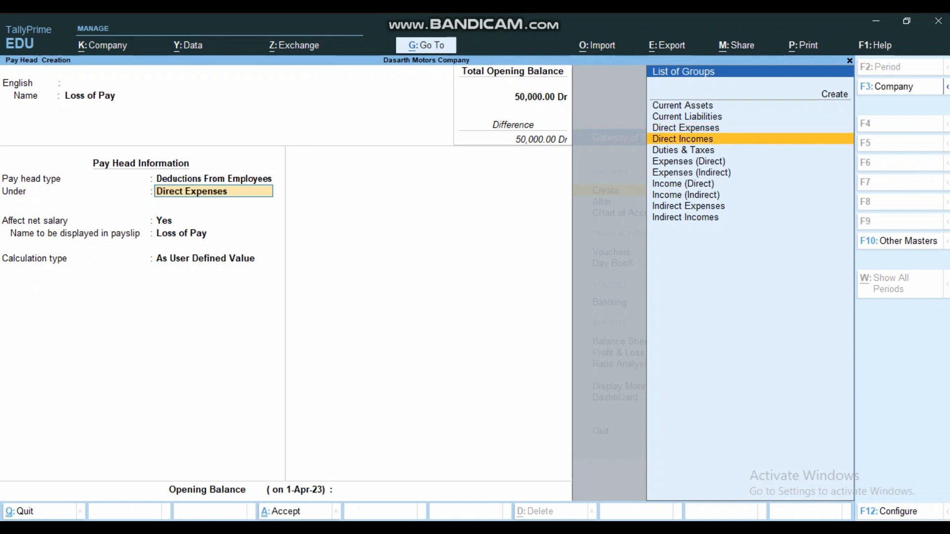
key("Down")
key("Down")
key("Down")
key("Down")
key("Down")
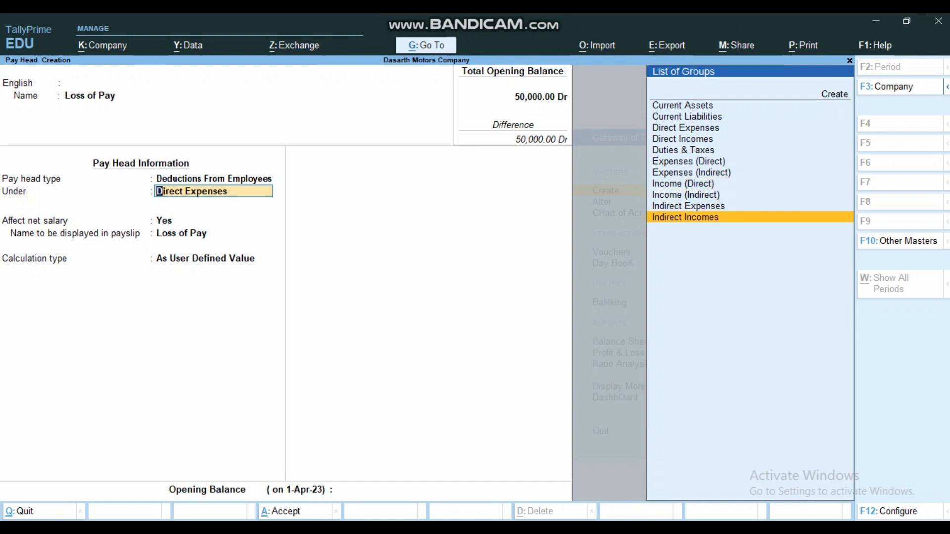
key("Up")
key("Up")
key("Up")
key("Up")
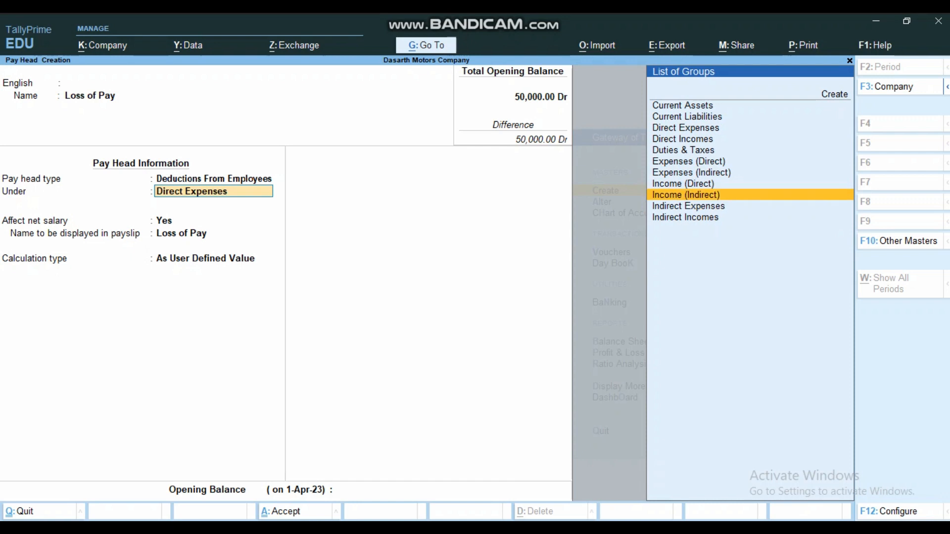
key("Up")
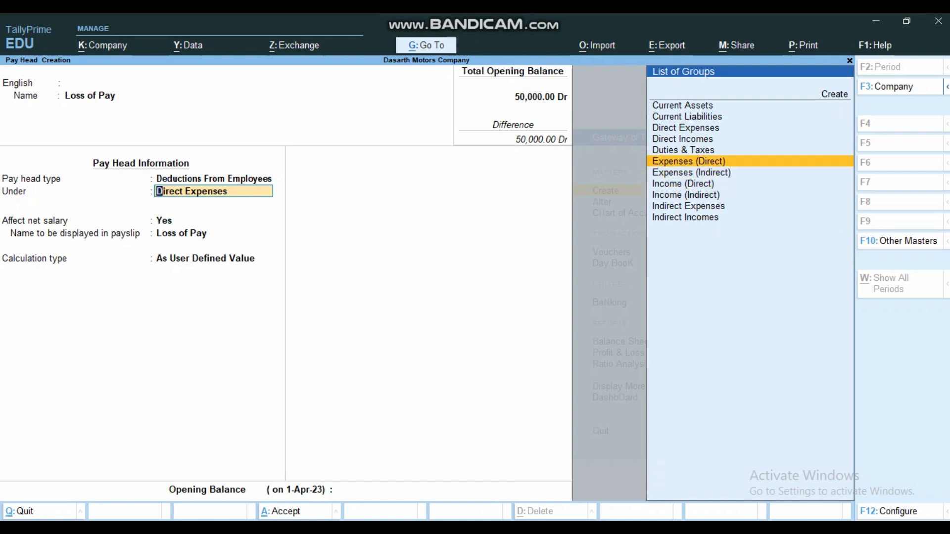
key("Up")
key("Up")
key("Up")
key("Up")
key("Up")
key("Up")
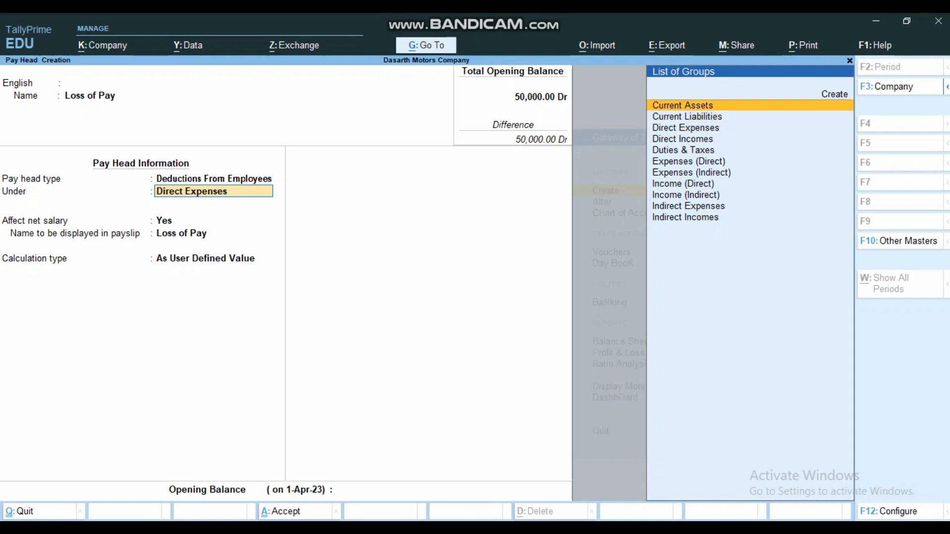
key("Down")
key("Return")
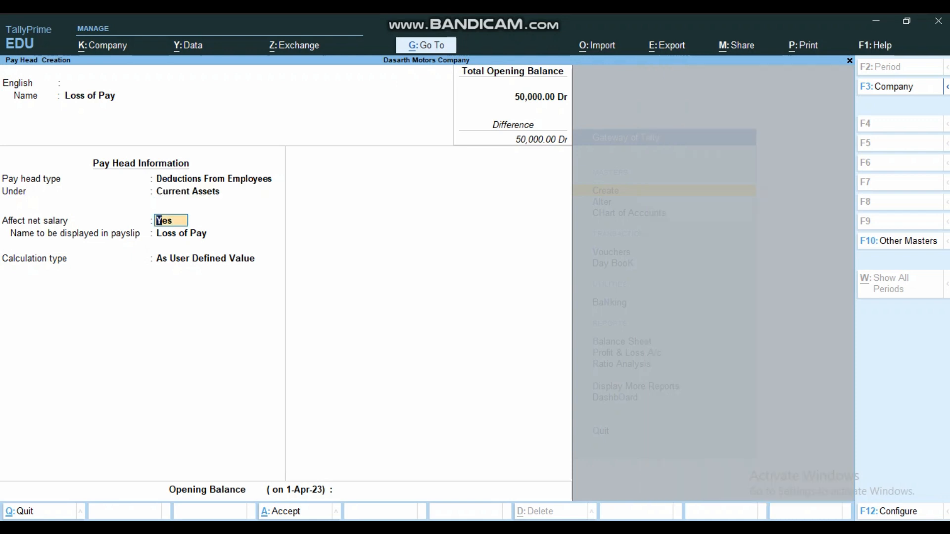
key("Return")
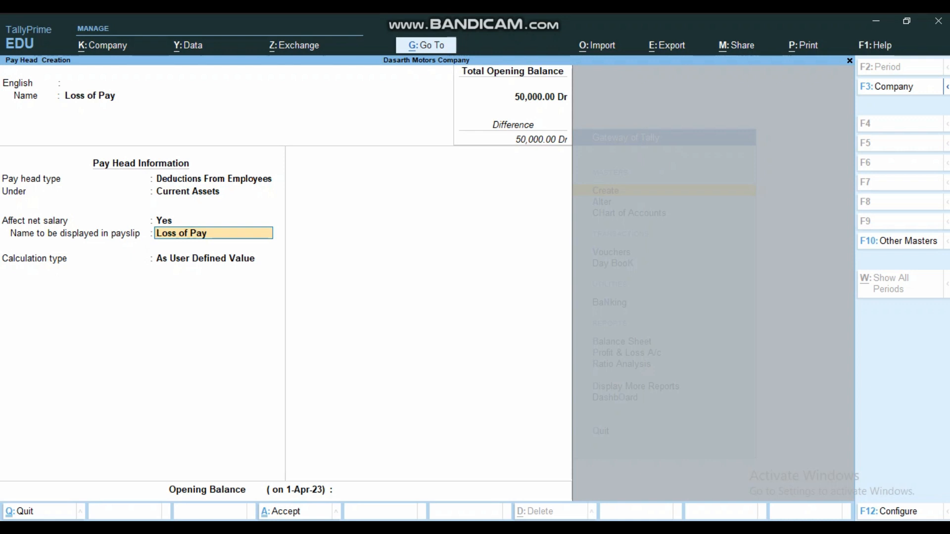
key("Return")
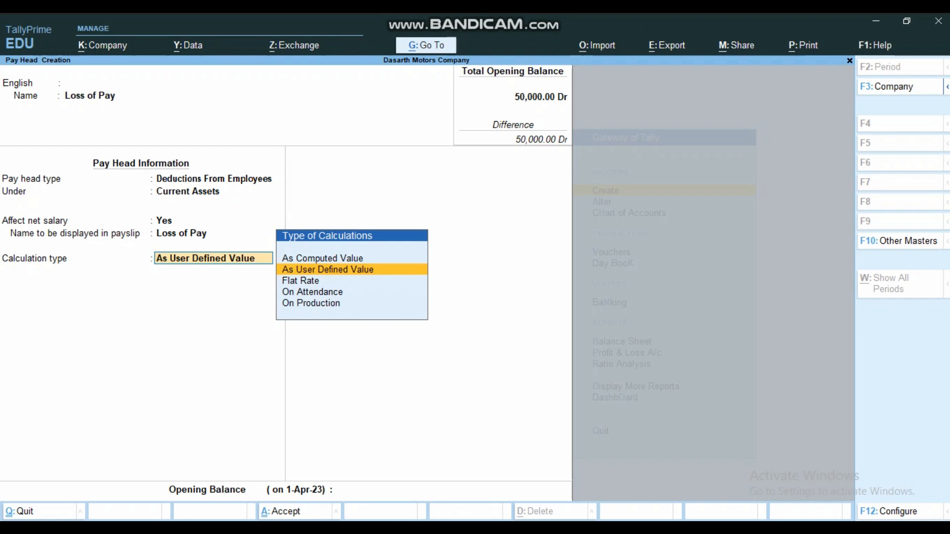
- Calculate Loss of Pay On Attendance of Leave Without Pay Salary per Days, Normal Rounding 0.50, and save
key("Down")
key("Down")
key("Return")
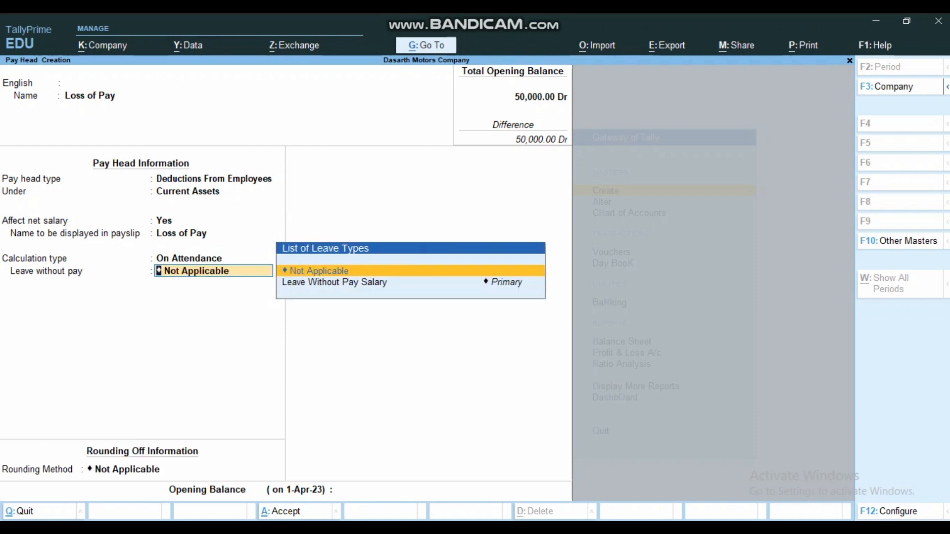
key("Down")
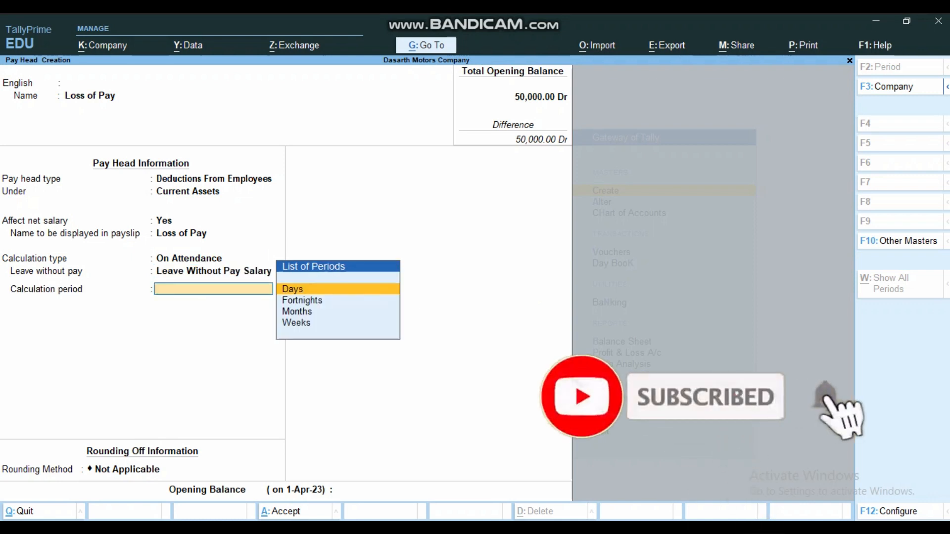
key("Return")
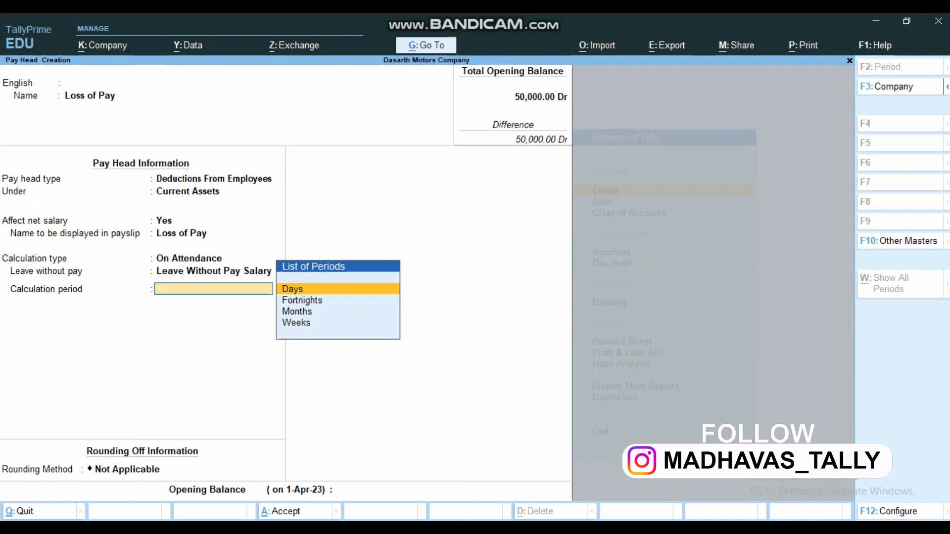
key("Return")
key("Down")
key("Down")
key("Return")
type("0.50")
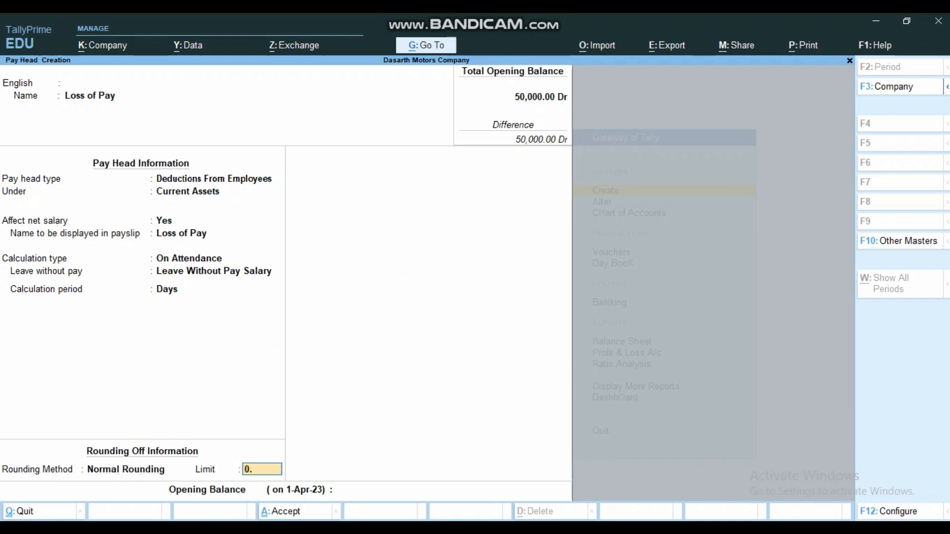
key("Return")
key("Return")
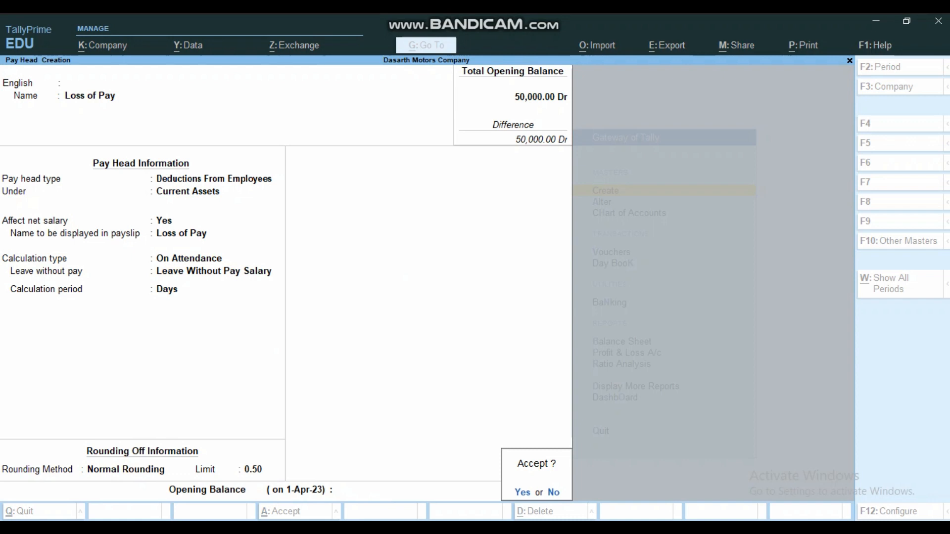
key("Return")
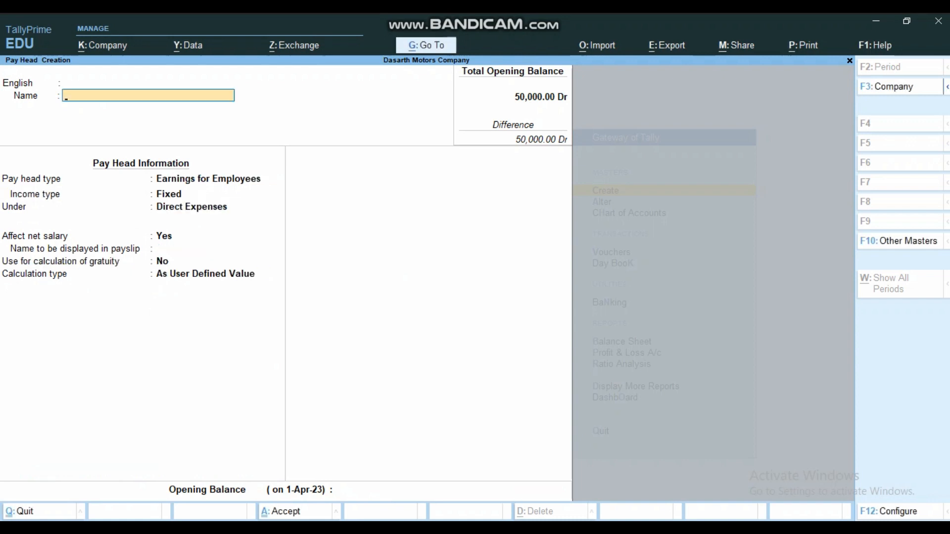
- Quit the blank pay head form and reopen the masters creation list from Gateway of Tally
key("Escape")
key("Return")
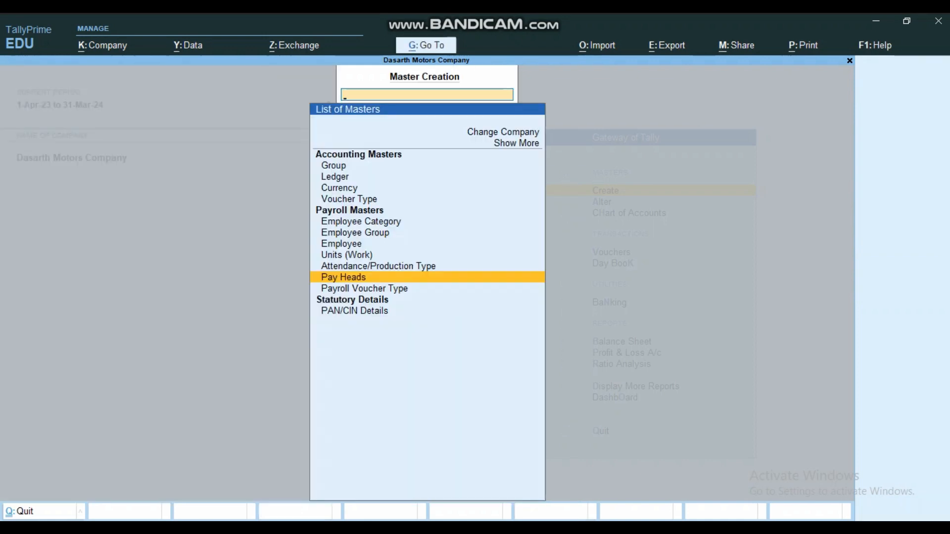
key("Up")
key("Up")
key("Up")
key("Up")
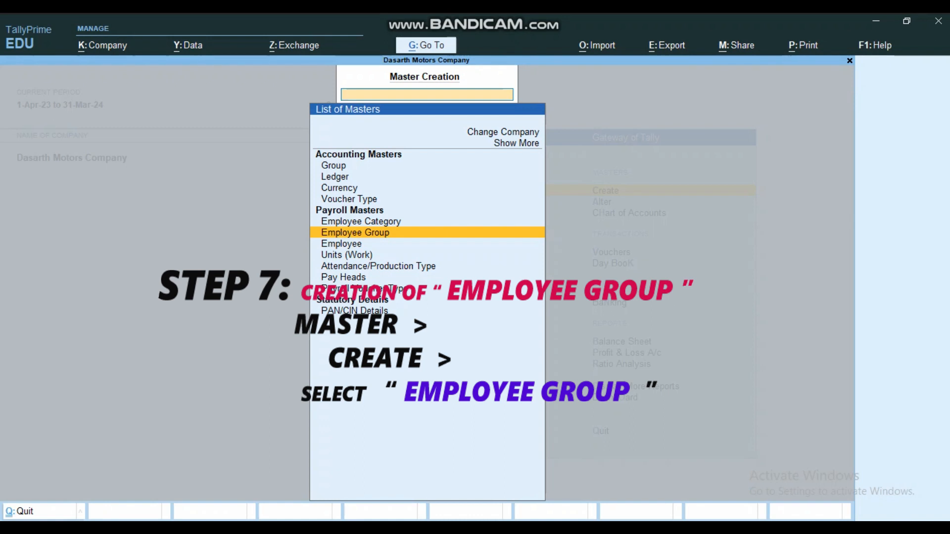
key("Escape")
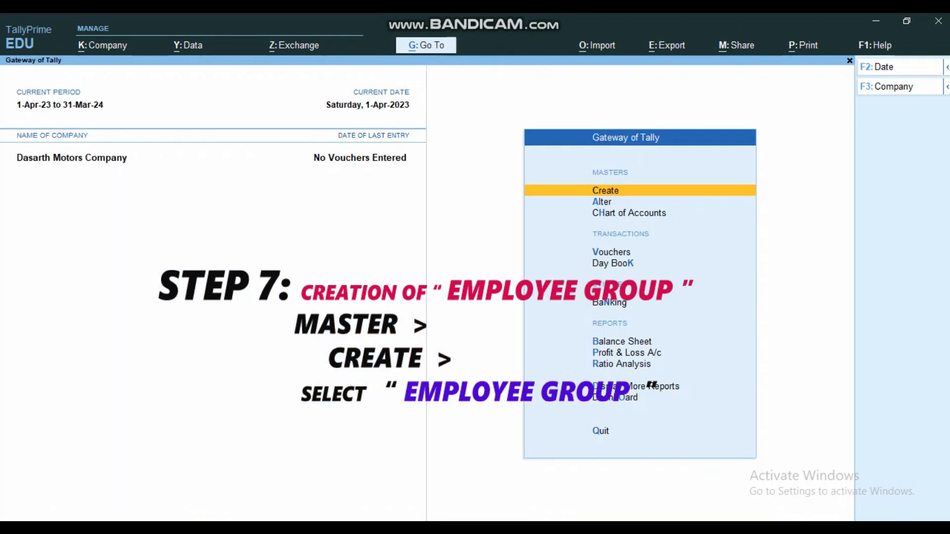
key("Return")
key("Down")
key("Down")
key("Down")
key("Down")
key("Down")
key("Down")
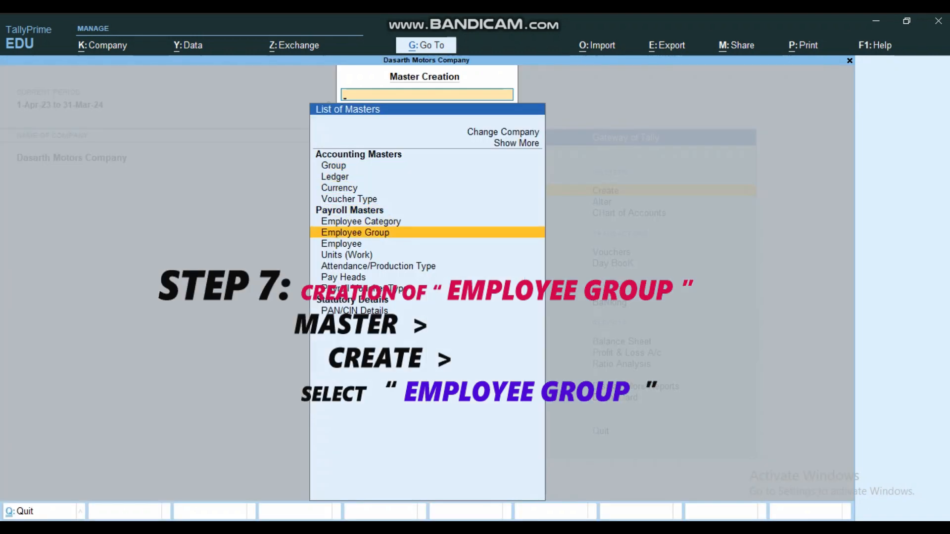
- Begin a new employee group with category Employee and language English
key("Return")
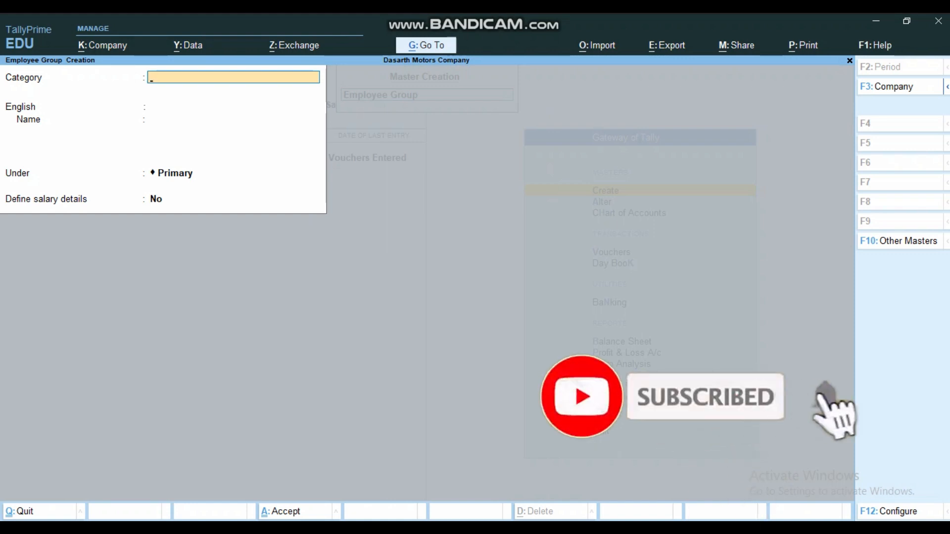
type("E")
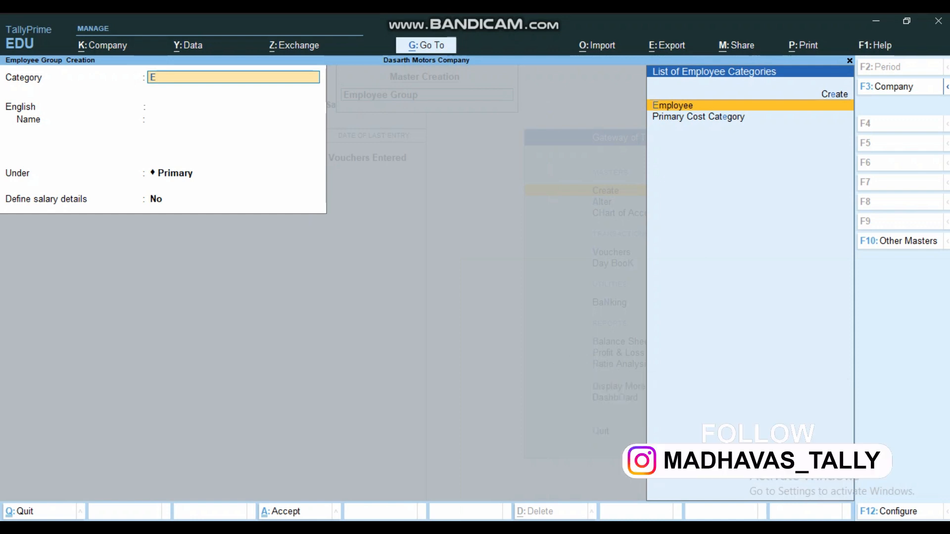
key("Return")
key("Return")
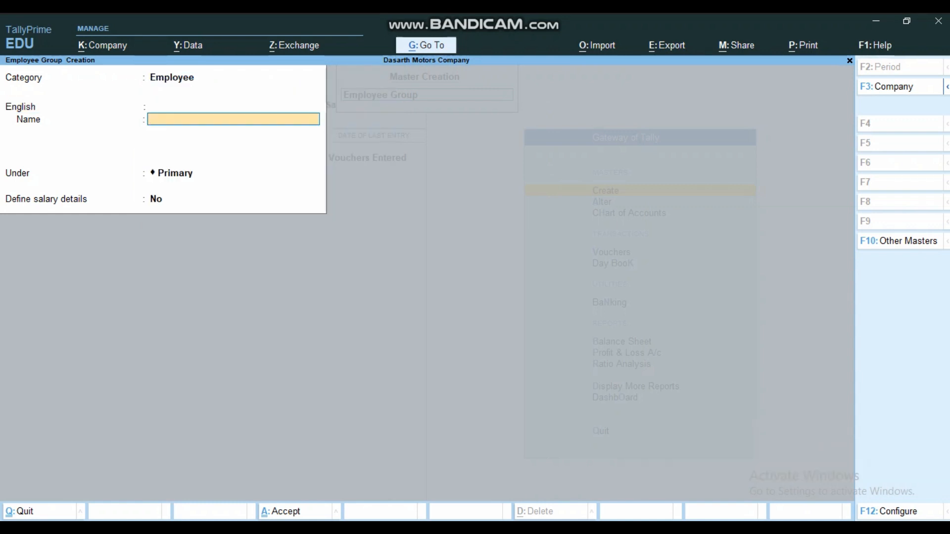
key("alt+Tab")
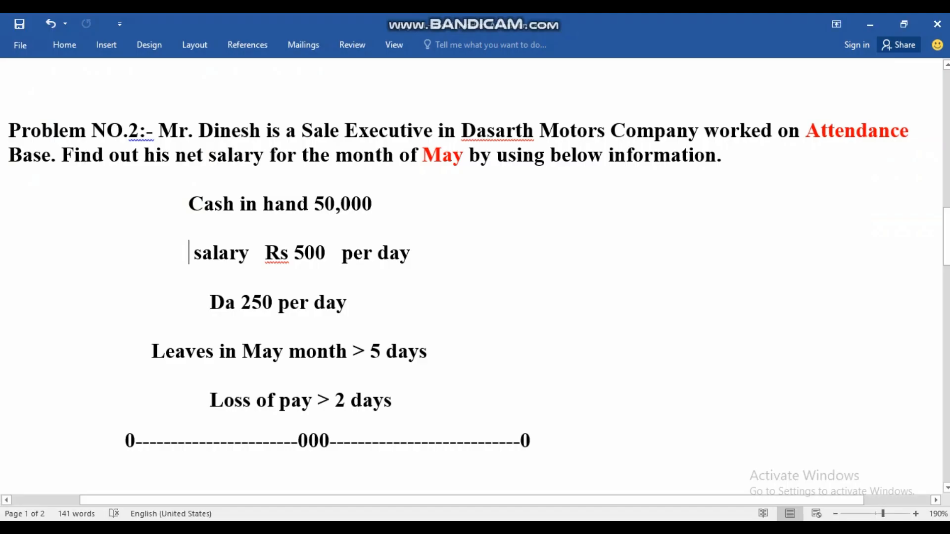
- Copy 'Sale Executive' from the Word problem statement and return to TallyPrime
left_click_drag(301, 131, 433, 131)
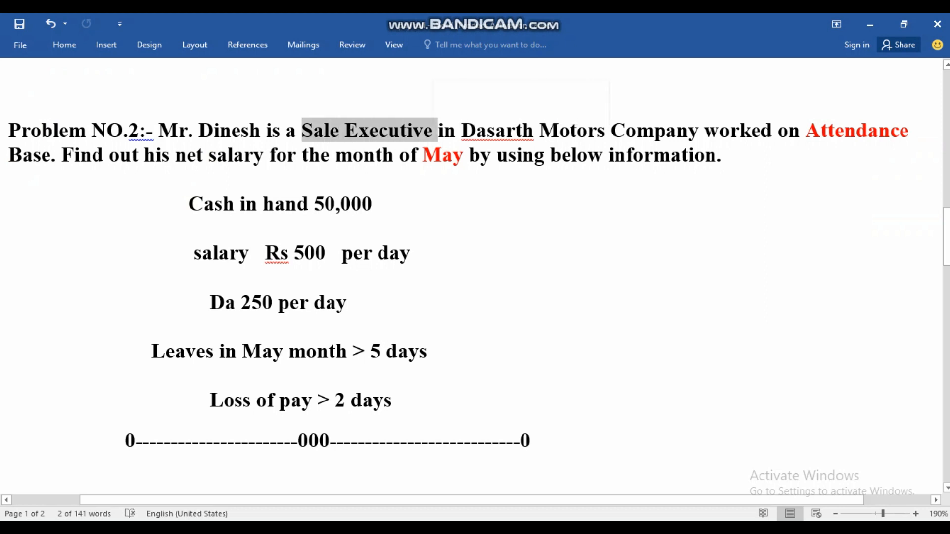
right_click(407, 133)
left_click(438, 153)
key("alt+Tab")
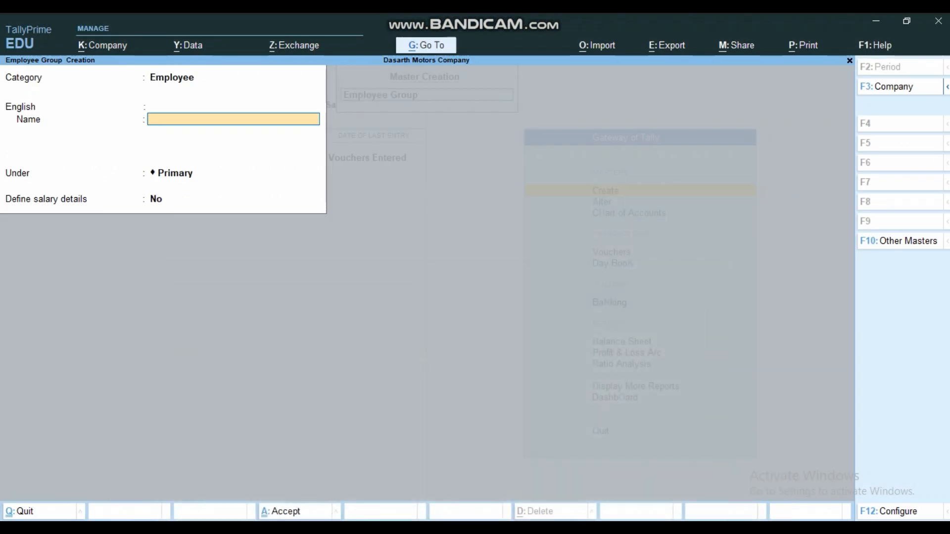
- Name the employee group 'Marketing', keeping Primary as parent and salary details No
type("Marketing")
key("Return")
key("Return")
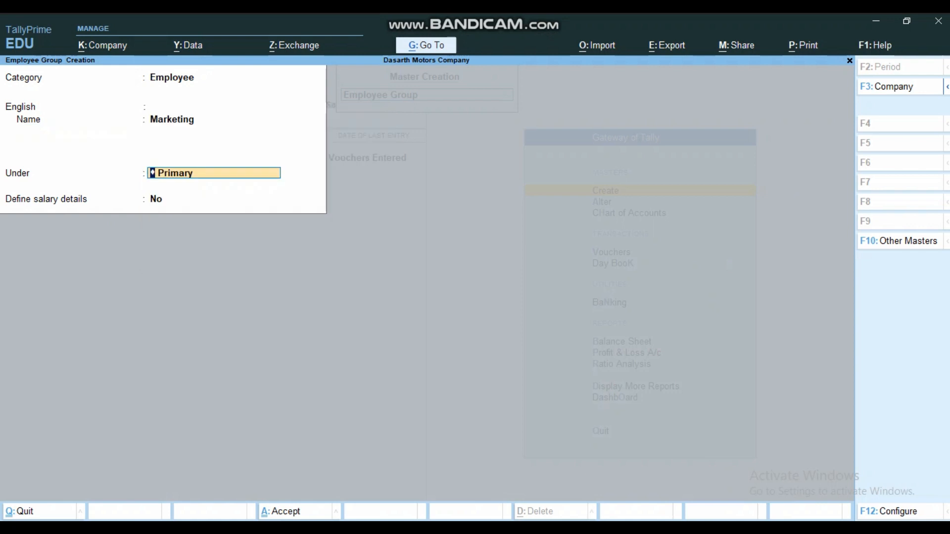
key("Return")
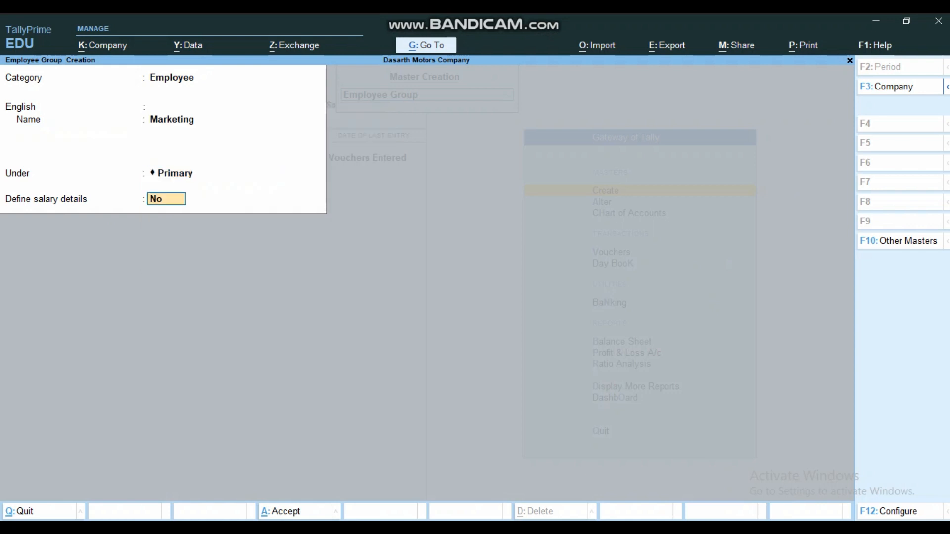
key("Return")
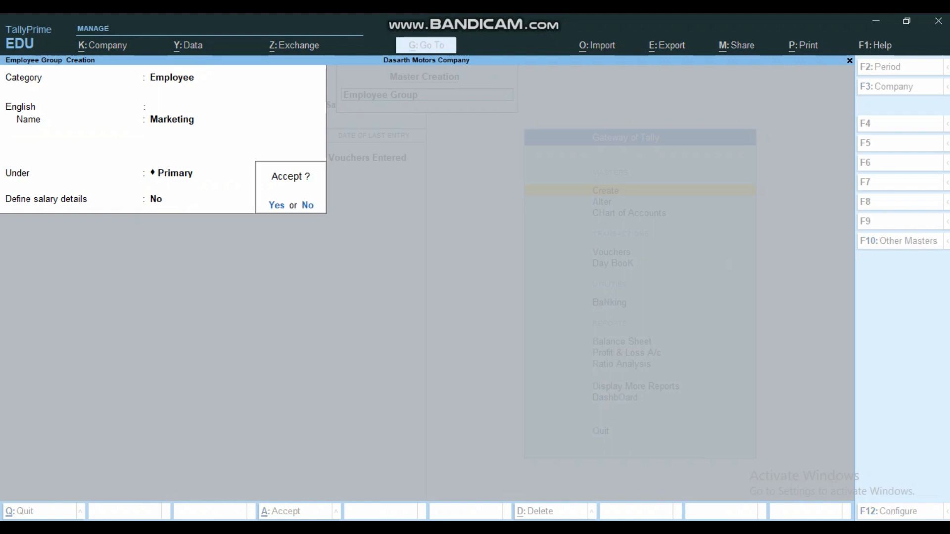